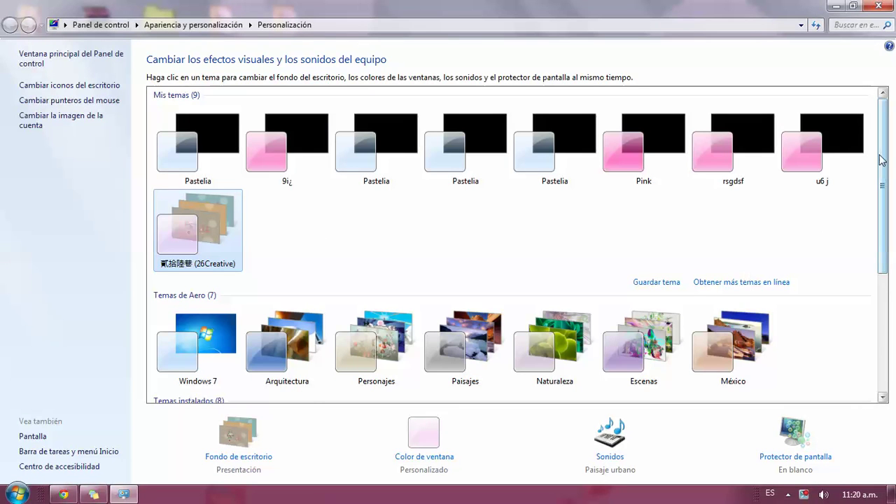
- Close the Personalización window and open the UniversalThemePatcher_20090409 folder on the desktop
scroll(268, 231, "down", 4)
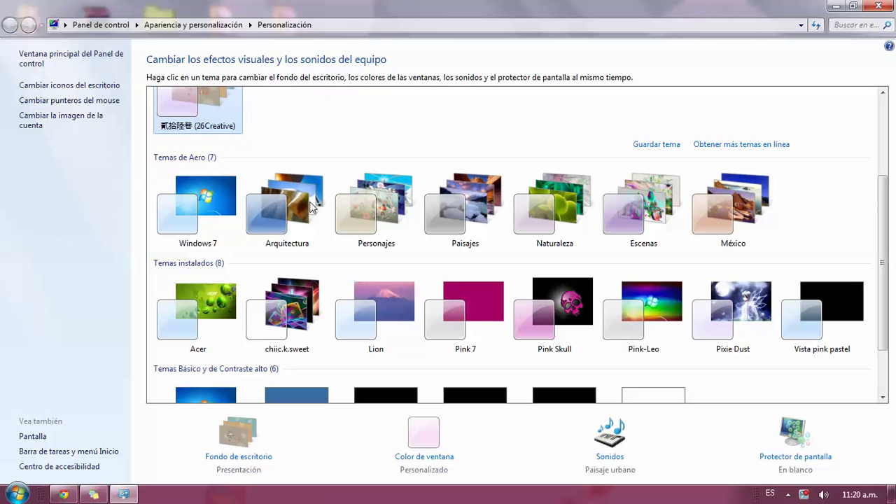
left_click(878, 5)
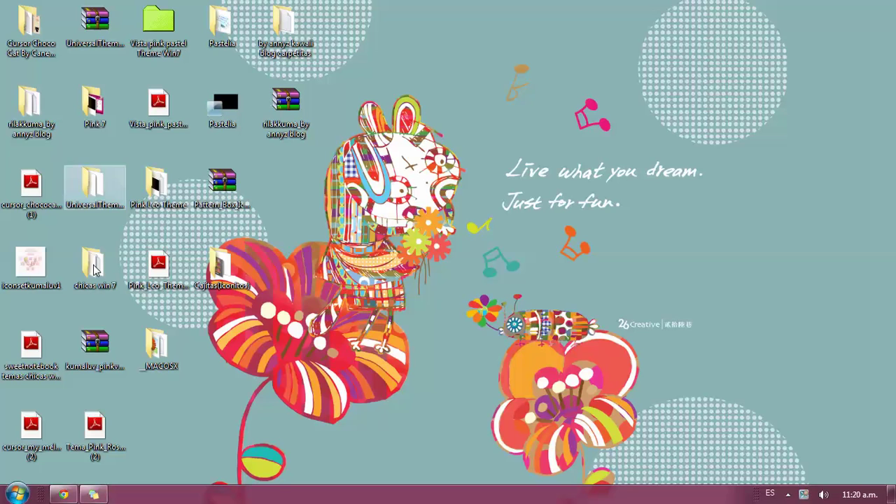
double_click(106, 197)
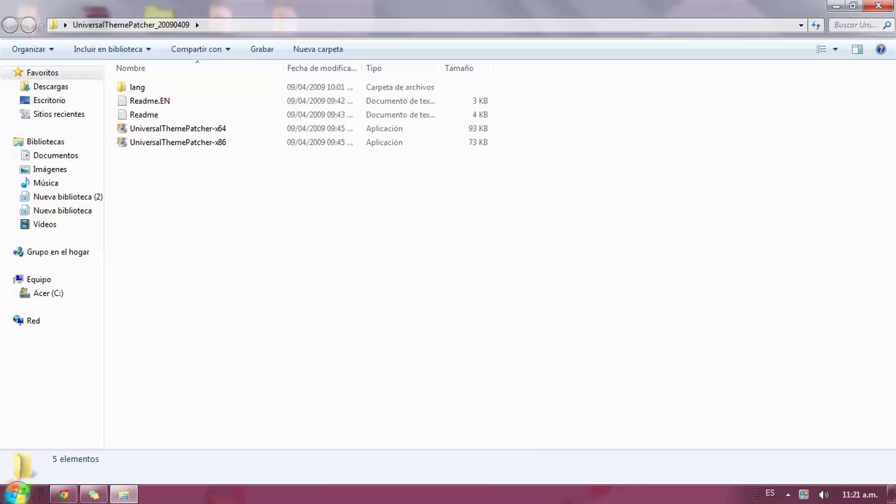
- Check the system type in the computer's system properties to see whether Windows is 32-bit or 64-bit
left_click(17, 494)
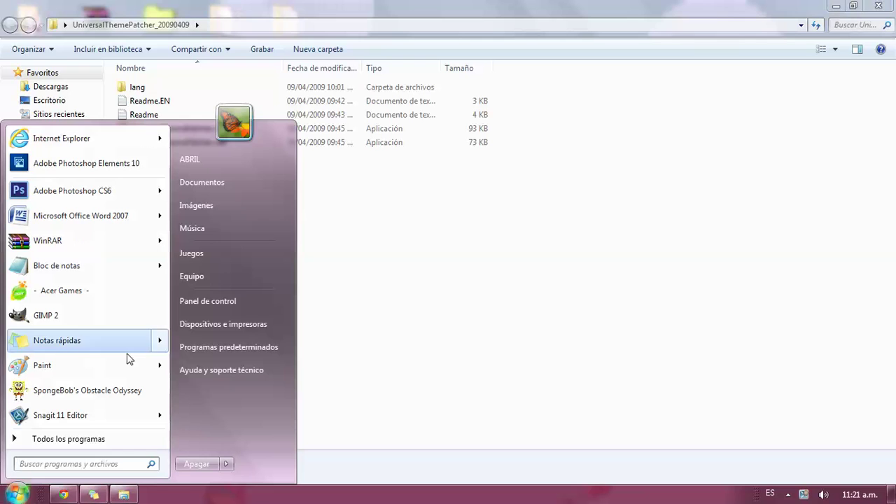
left_click(229, 279)
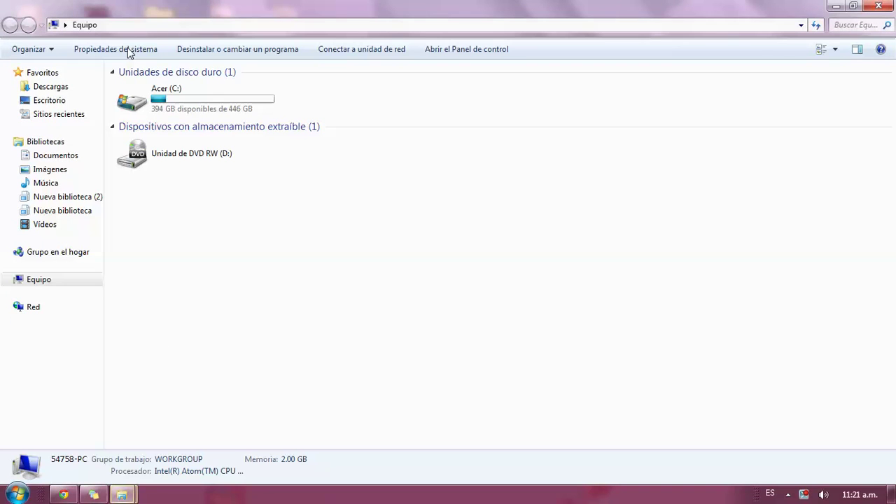
left_click(124, 48)
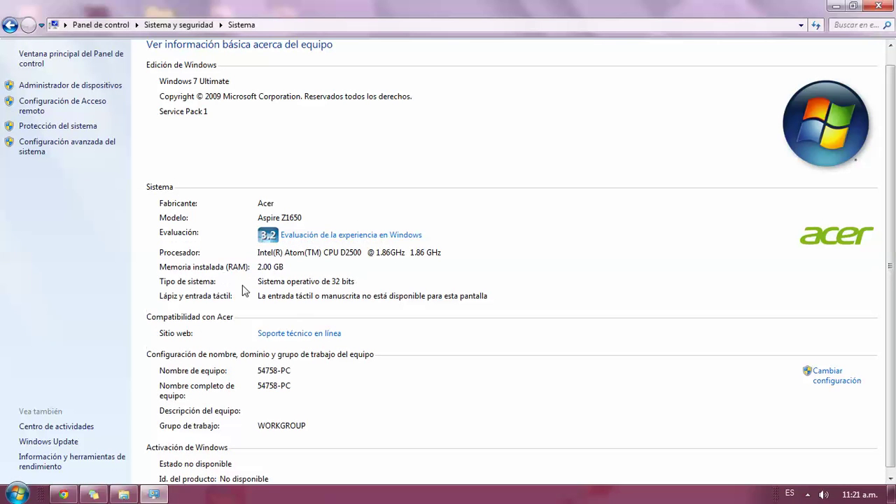
scroll(216, 313, "up", 1)
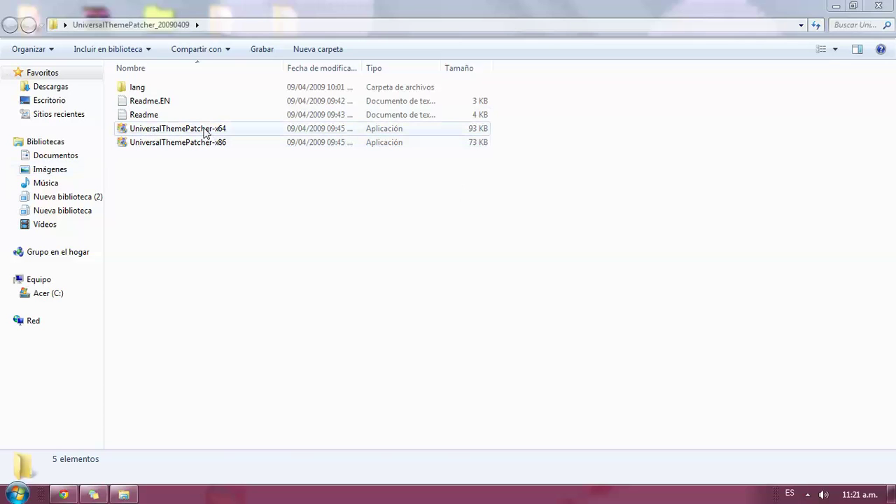
- Run UniversalThemePatcher-x86 in English, view the patch details of the system files, and close the patcher and its folder
double_click(223, 144)
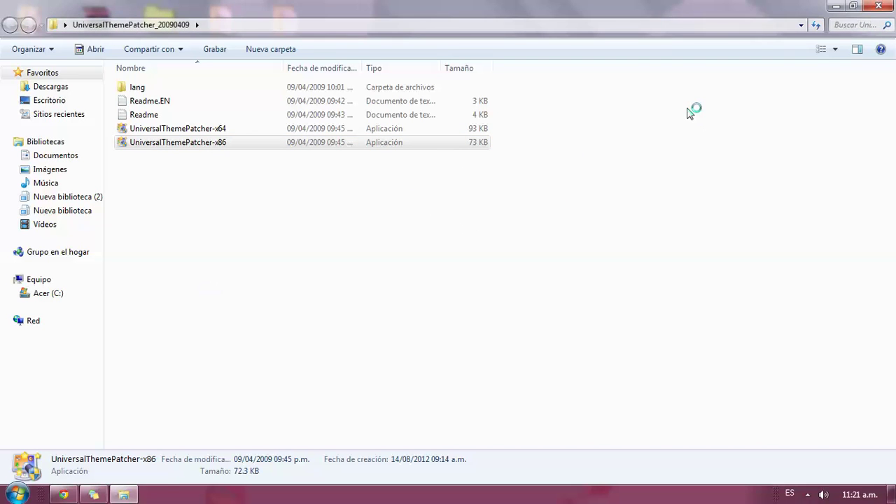
left_click(472, 232)
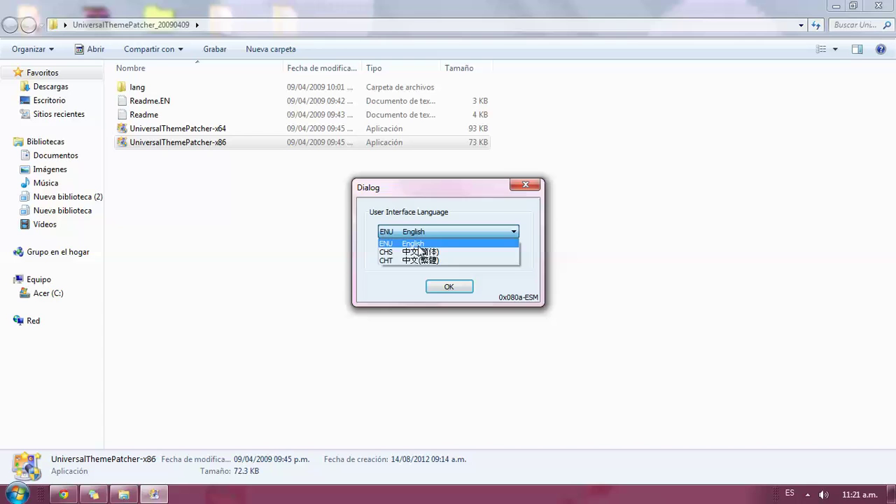
left_click(412, 243)
left_click(449, 287)
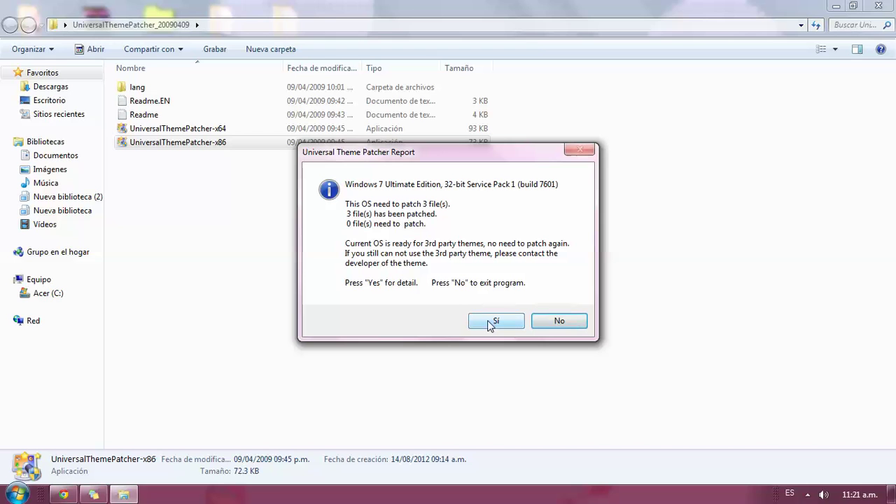
left_click(492, 322)
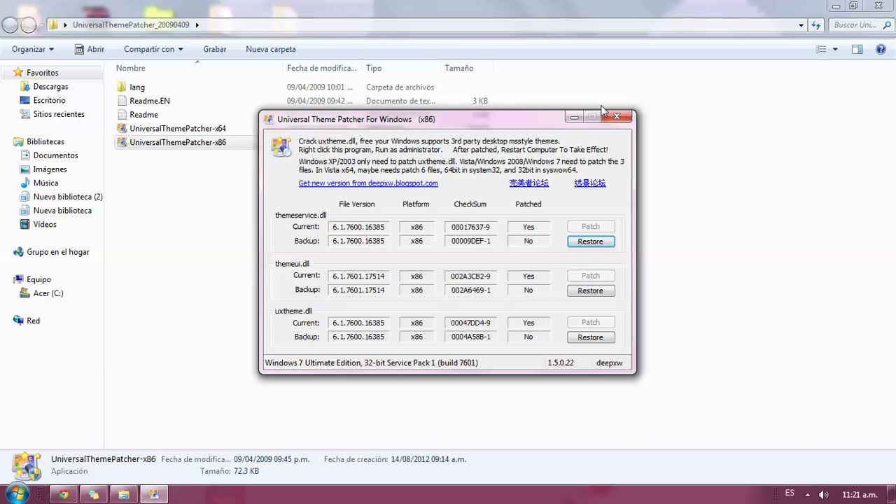
left_click(617, 115)
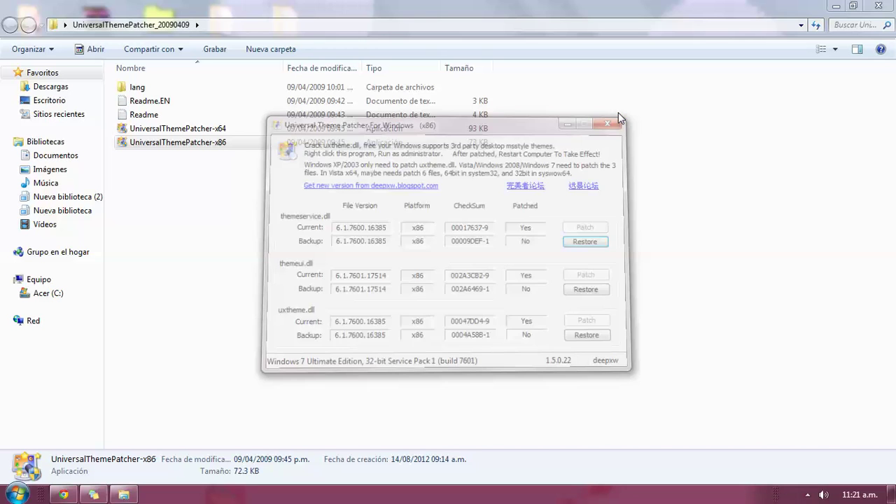
left_click(878, 6)
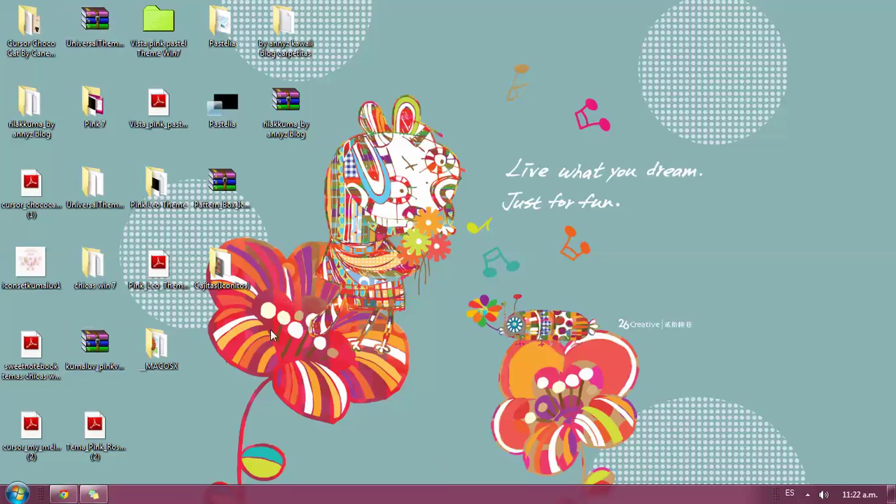
- Extract the Vista_pink_pastel_Theme_Win7_by_invhizible archive onto the desktop, replacing all existing files
left_click(151, 109)
right_click(152, 110)
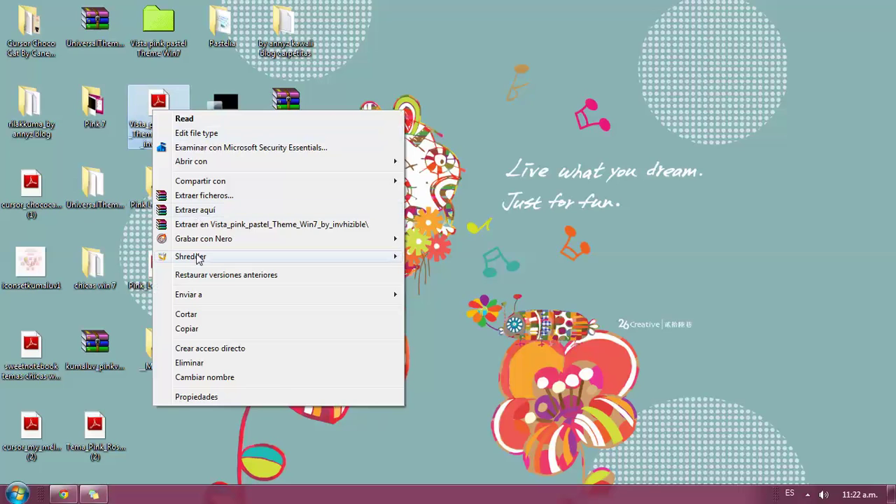
left_click(200, 210)
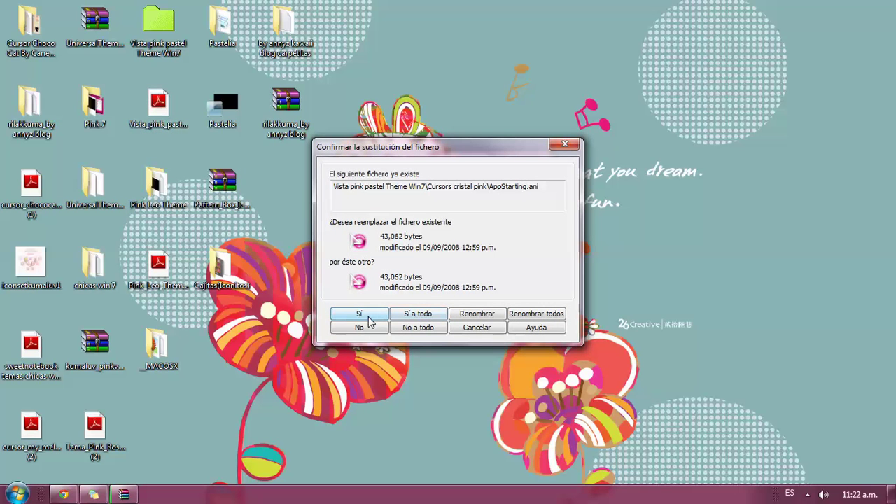
left_click(361, 317)
left_click(360, 315)
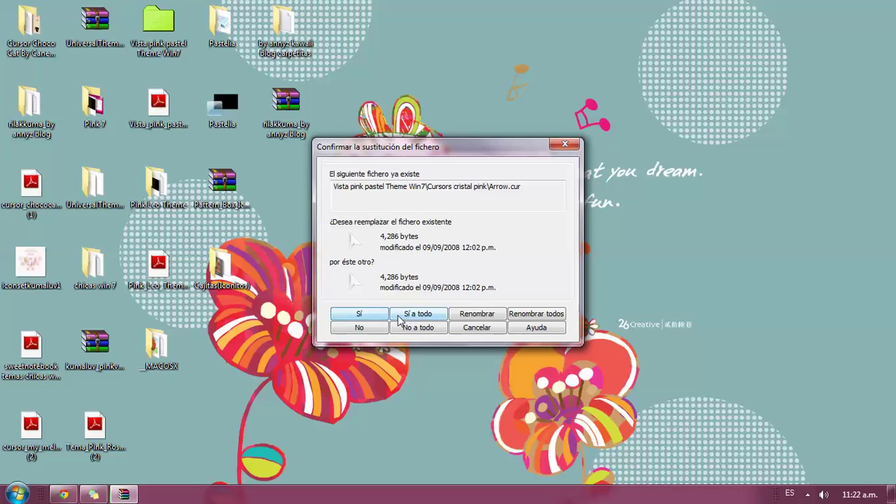
left_click(407, 317)
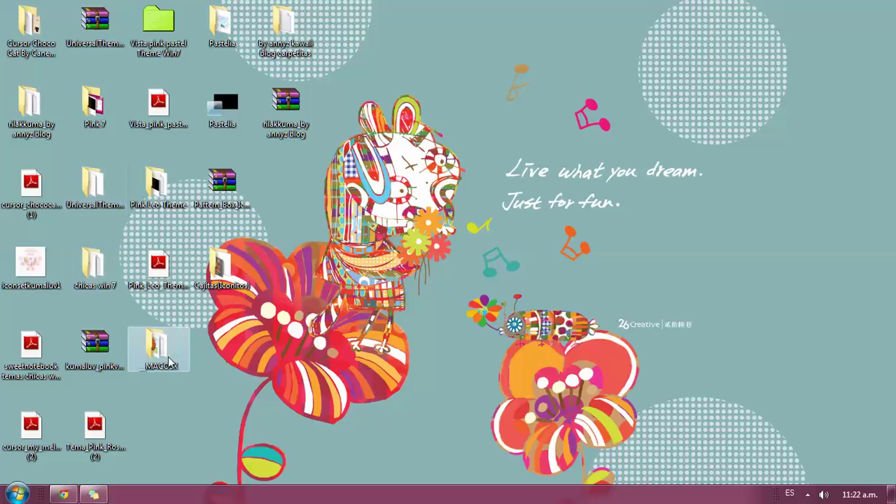
- Copy the en-US, Shell and Wallpaper folders and the Pink 7 (2) style file from the inner Pink 7 folder
double_click(96, 112)
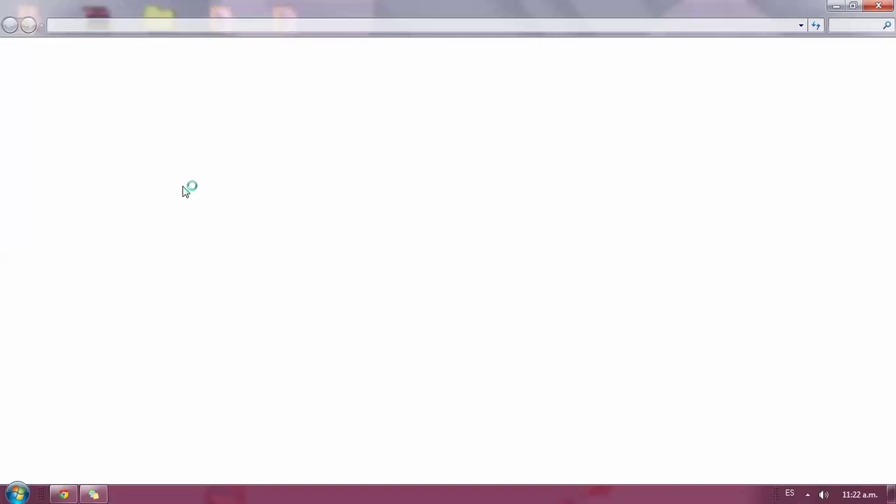
left_click(146, 99)
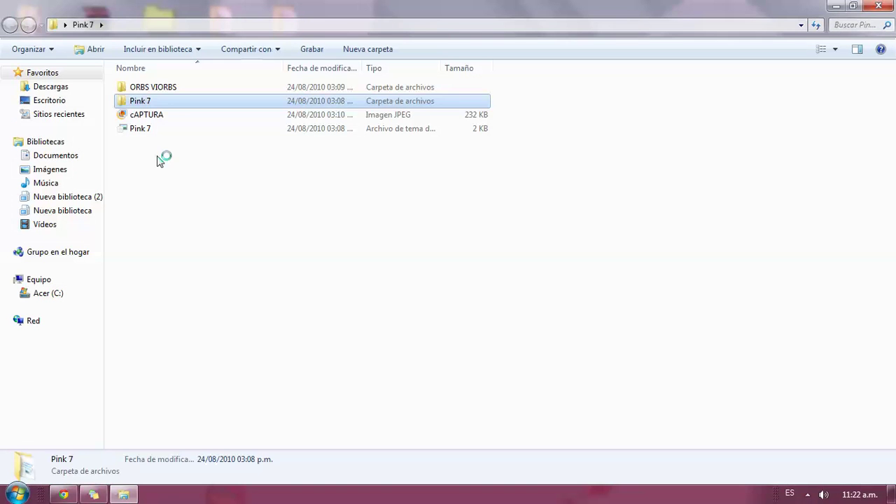
left_click_drag(143, 149, 140, 77)
right_click(133, 95)
left_click(202, 305)
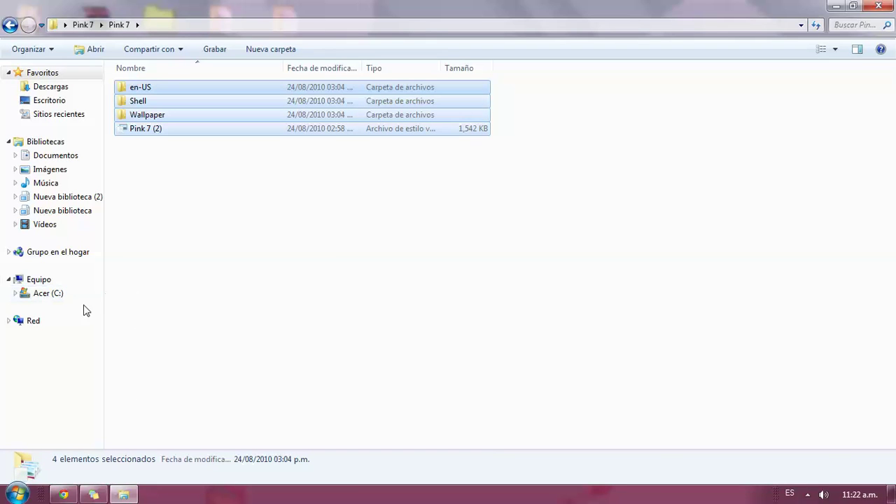
- Go to the Themes folder at C:\Windows\Resources\Themes
left_click(43, 280)
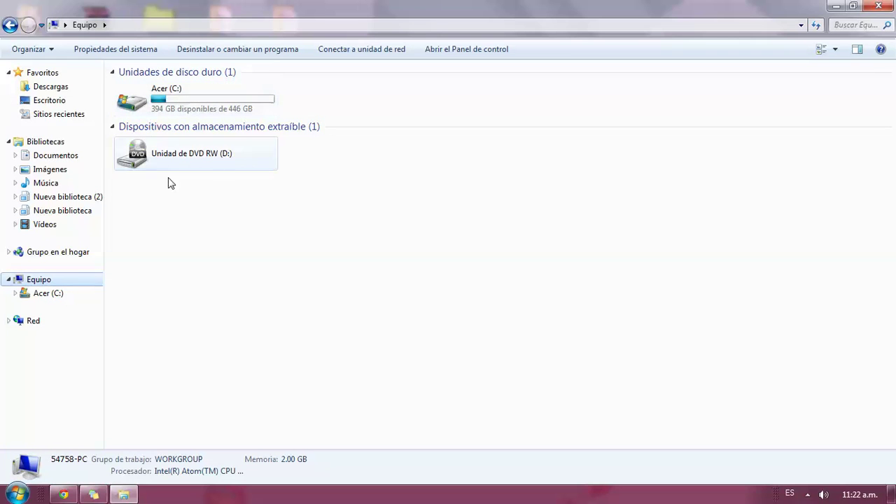
double_click(186, 105)
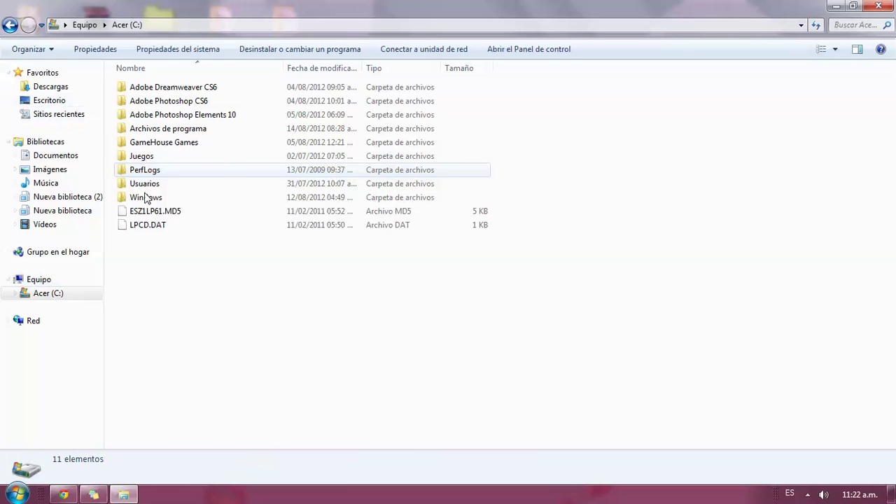
left_click(146, 197)
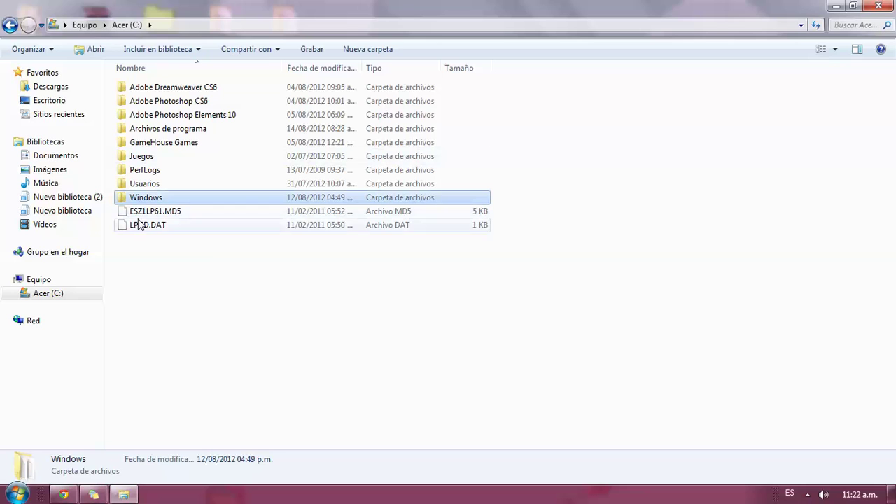
key("Return")
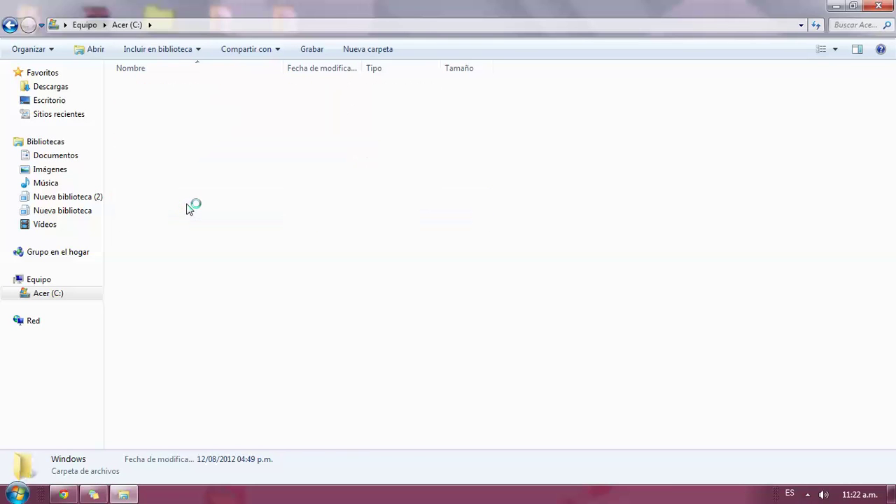
scroll(184, 334, "down", 16)
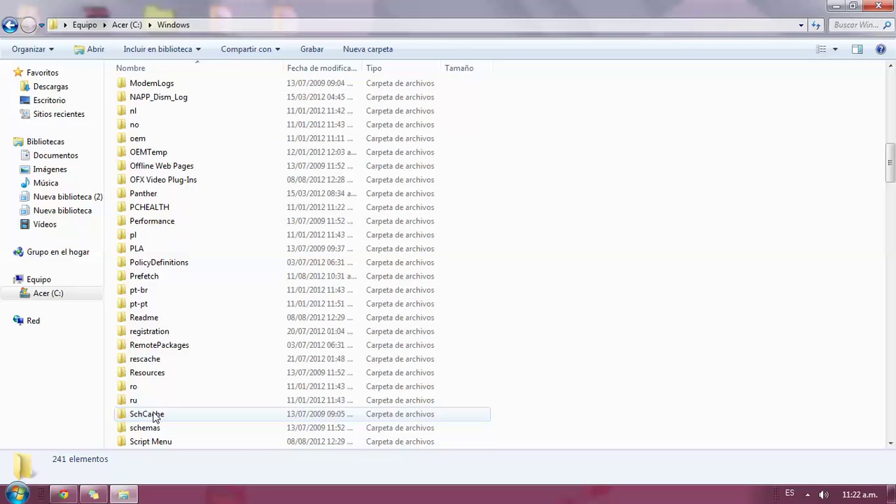
scroll(161, 418, "down", 2)
double_click(166, 293)
left_click(130, 103)
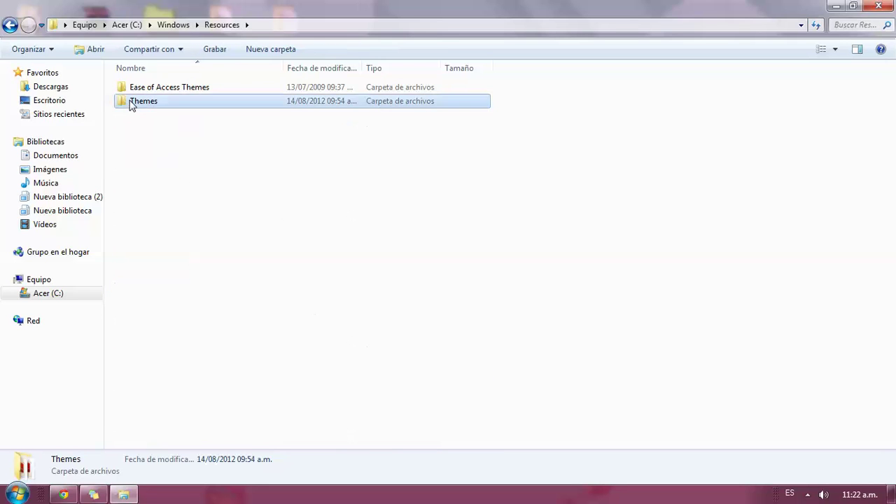
double_click(130, 104)
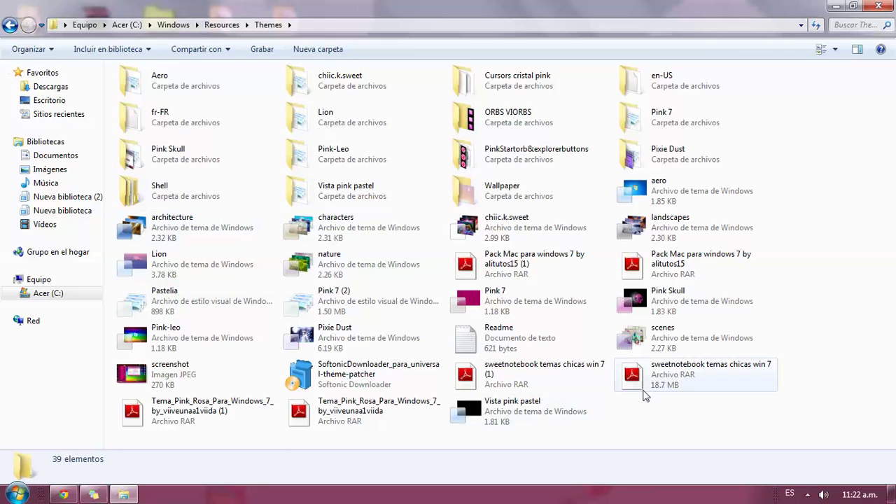
- Paste the copied Pink 7 items into the Themes folder, skip the ones that already exist, and close the folder
right_click(652, 424)
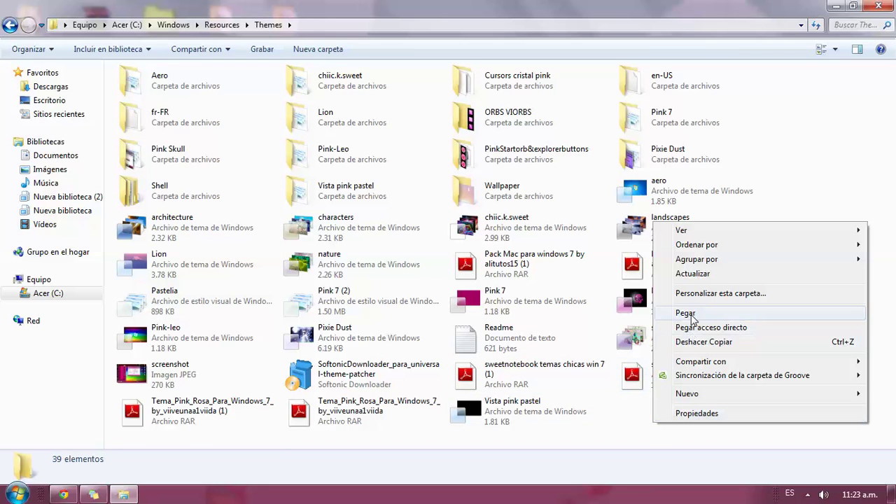
left_click(691, 319)
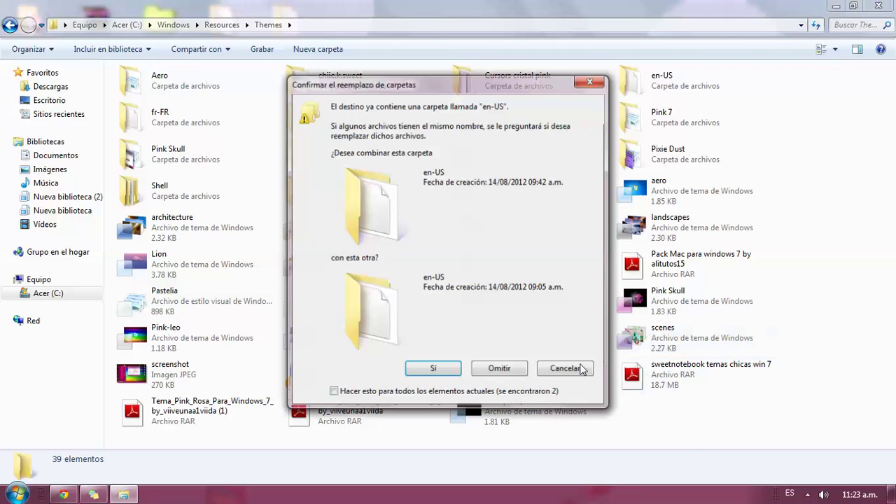
left_click(508, 376)
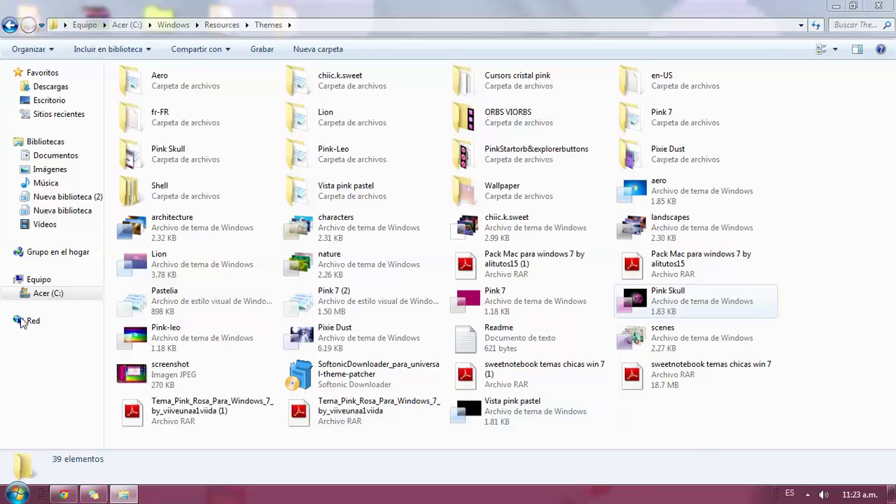
left_click(494, 371)
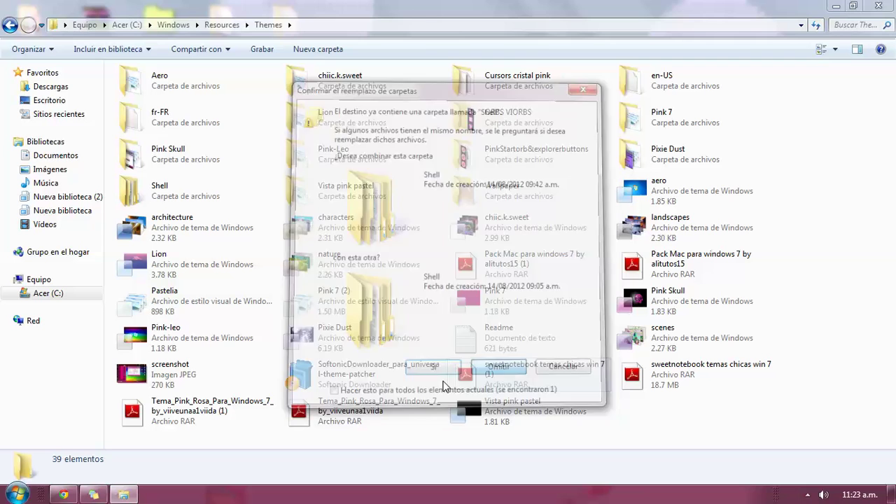
left_click(502, 370)
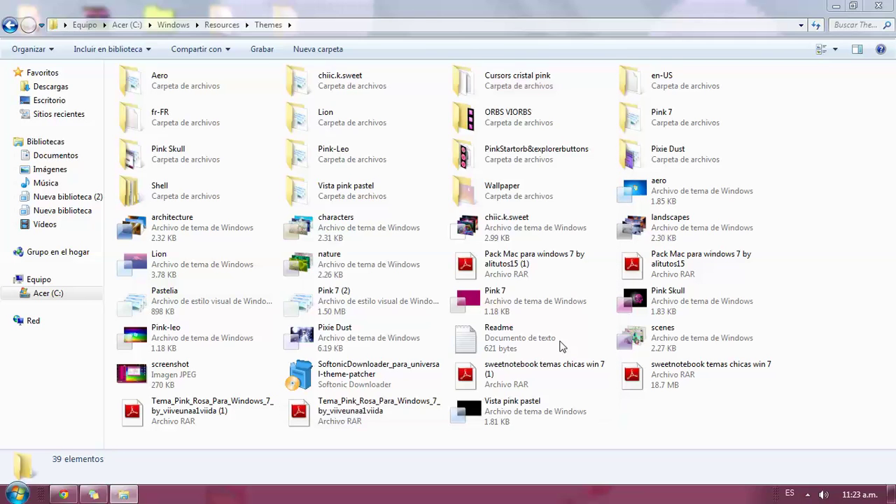
left_click(499, 396)
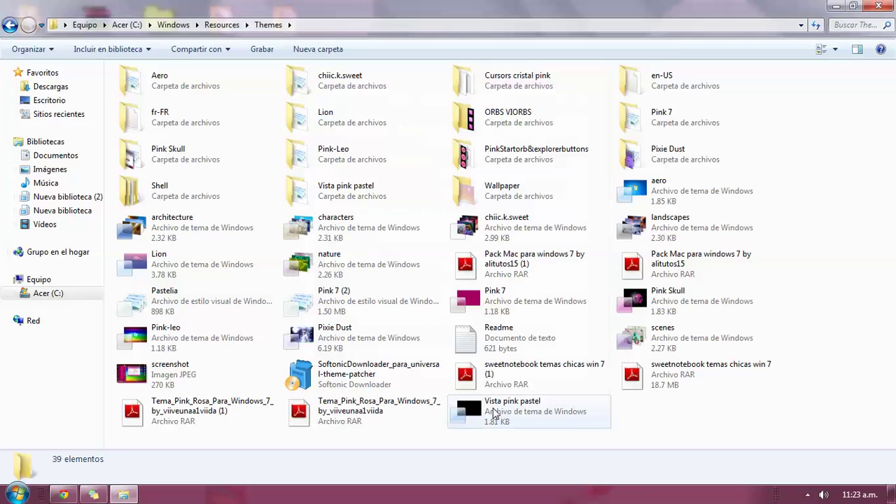
key("alt+F4")
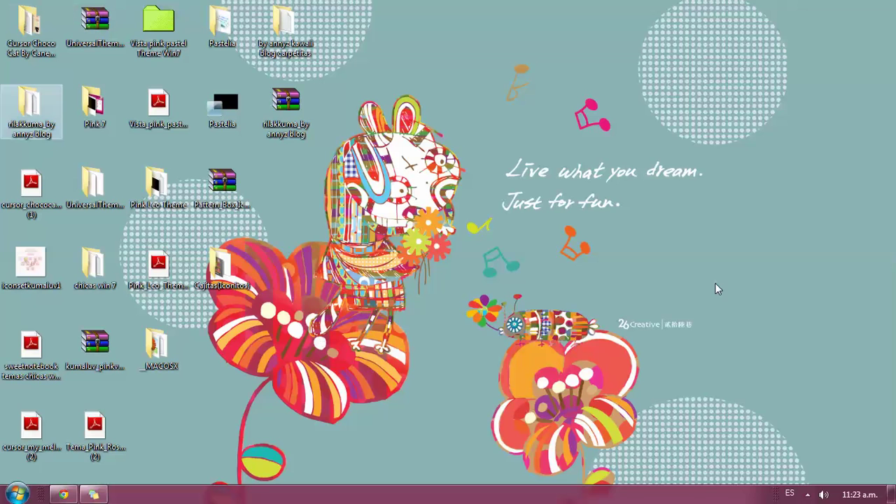
- Apply the Pixie Dust theme from the installed themes in the desktop personalization settings and close the settings window
right_click(311, 365)
left_click(381, 359)
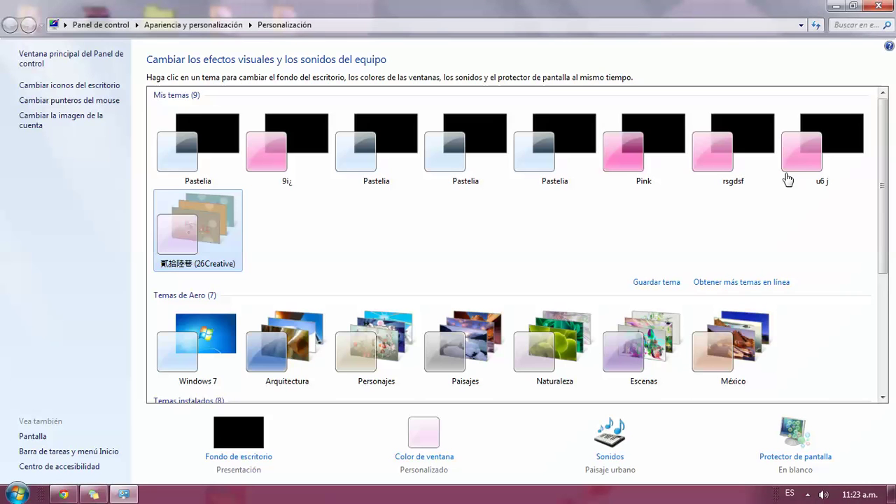
scroll(889, 194, "down", 1)
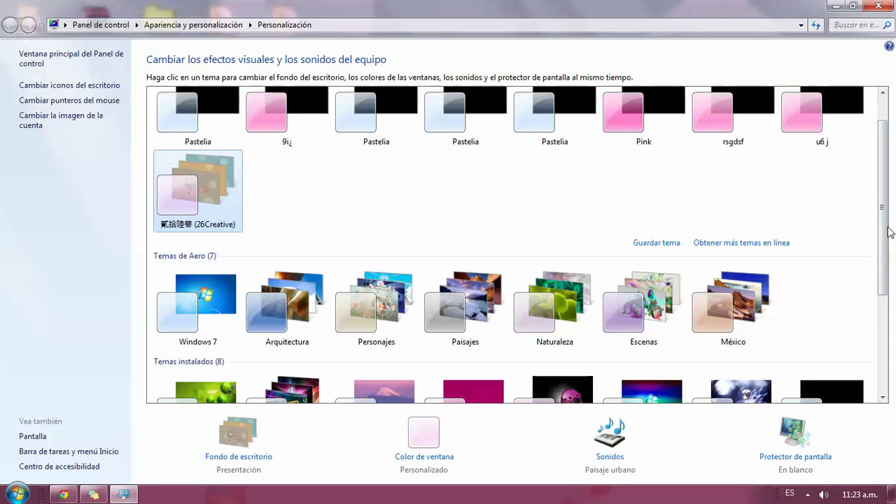
scroll(889, 247, "down", 4)
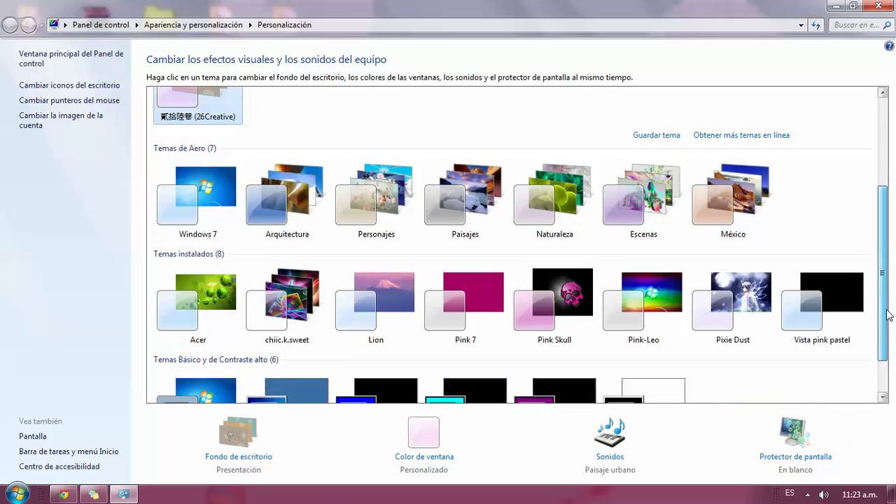
left_click(644, 269)
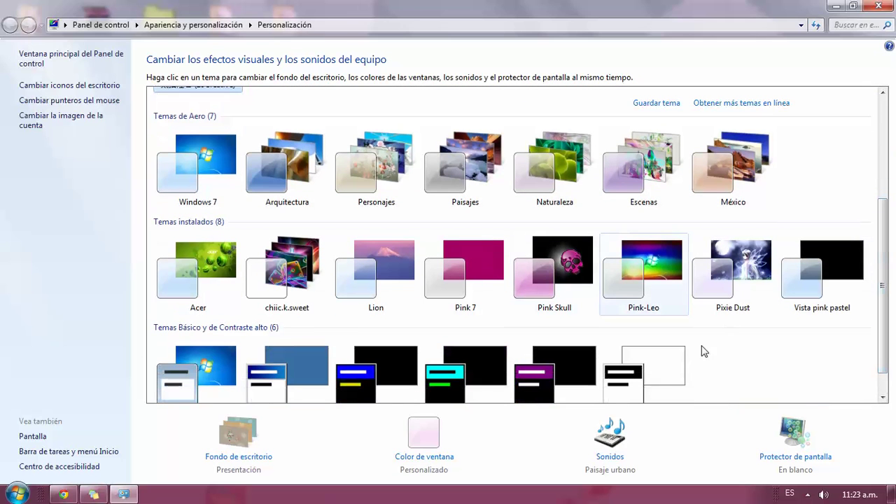
left_click(725, 285)
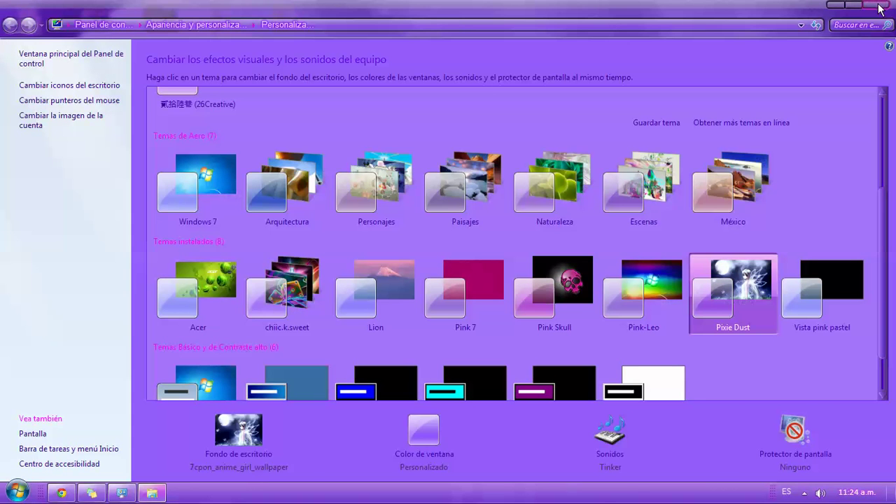
left_click(880, 8)
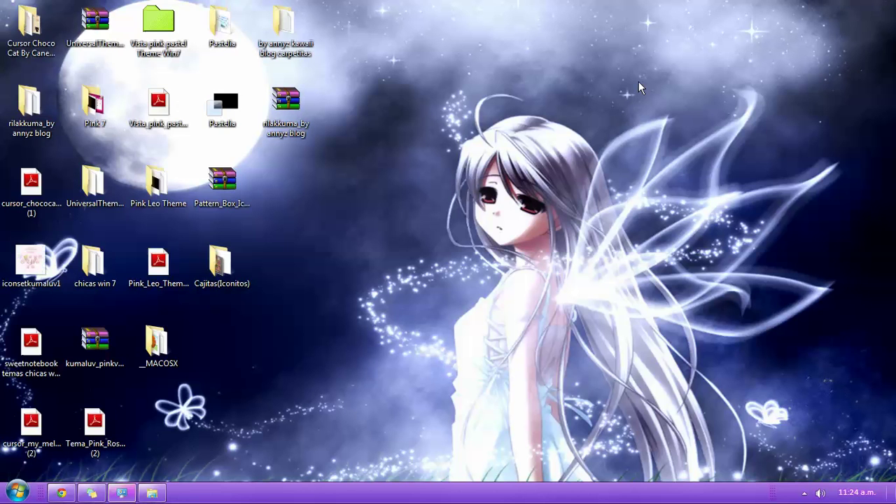
- Examine how the Pixie Dust theme styles the Start menu, including its search box and full program list, and close it
left_click(17, 492)
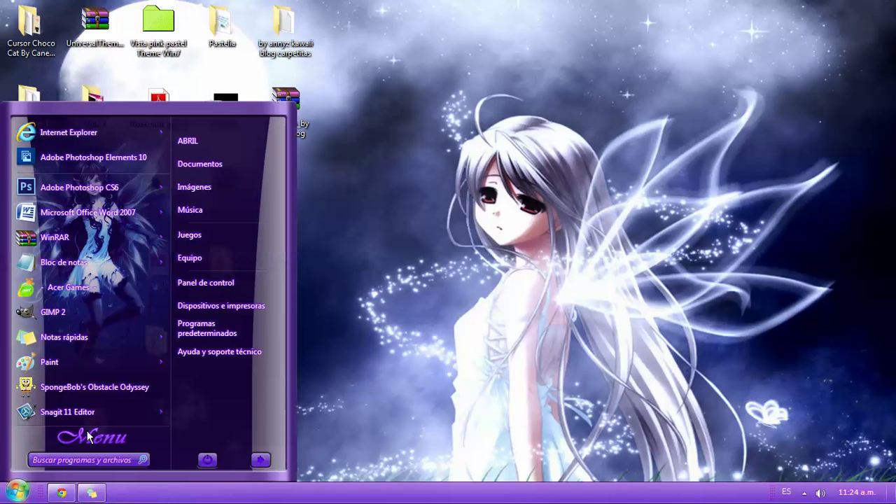
left_click(109, 462)
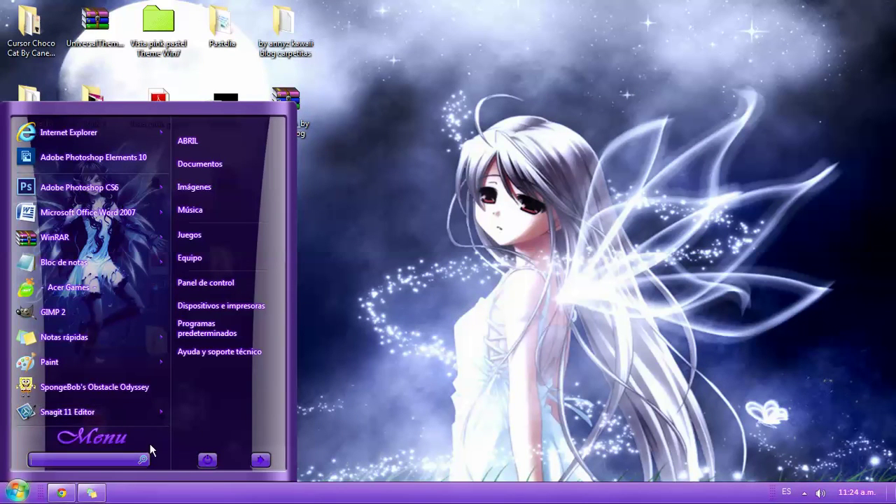
left_click(116, 448)
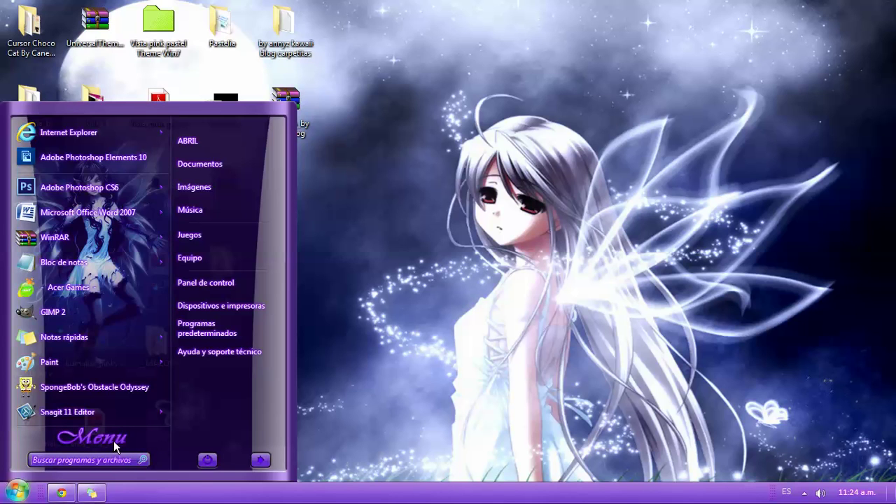
left_click(116, 448)
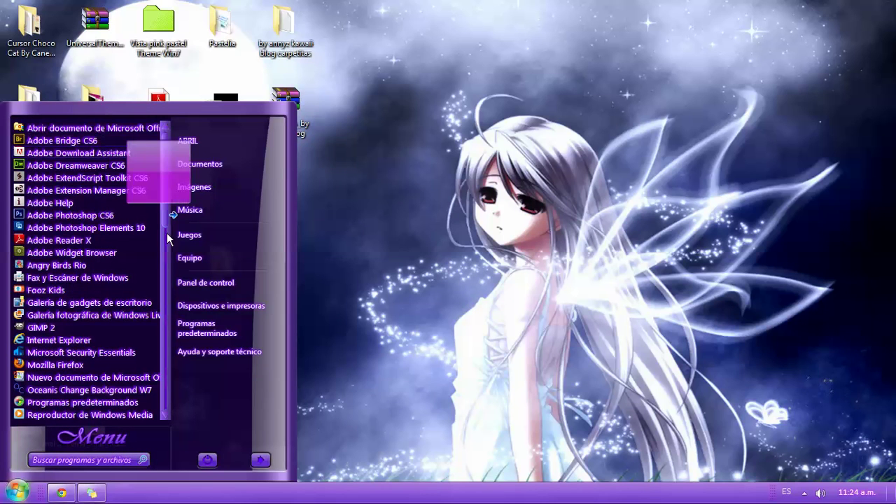
left_click(291, 241)
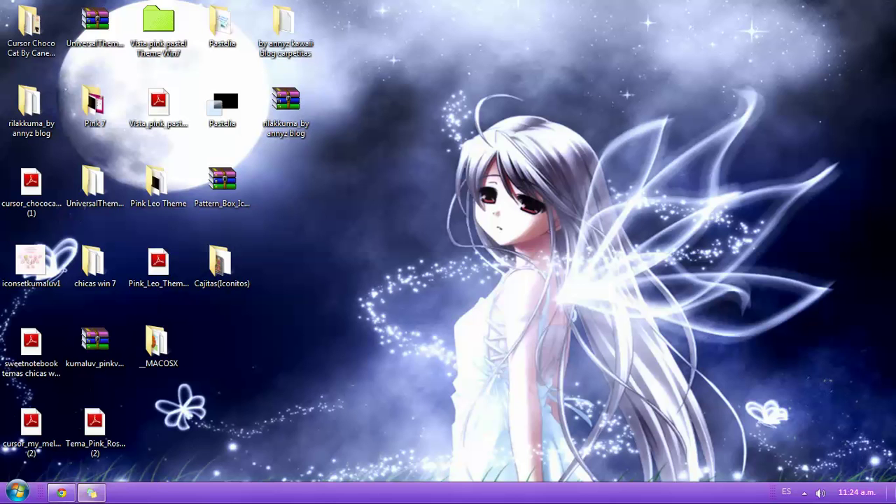
- Switch to Chrome, look over the open Facebook and Blogger pages under the new theme, and minimize the browser
left_click(63, 494)
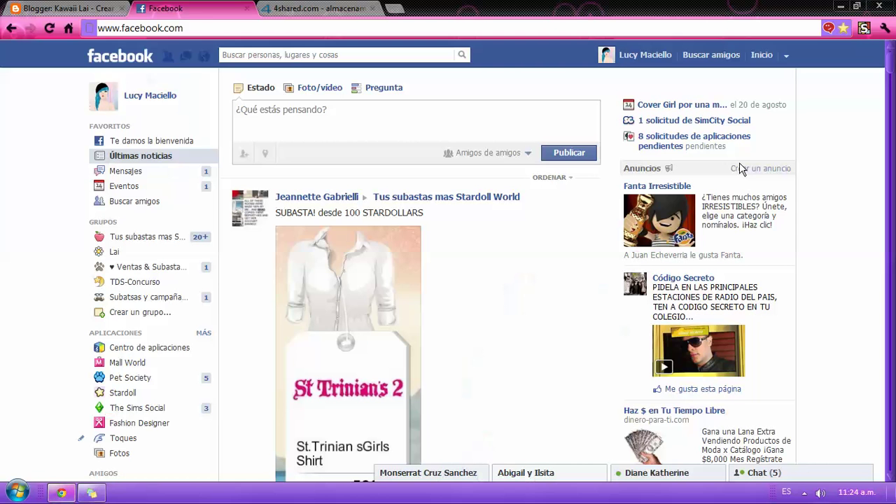
scroll(892, 184, "down", 10)
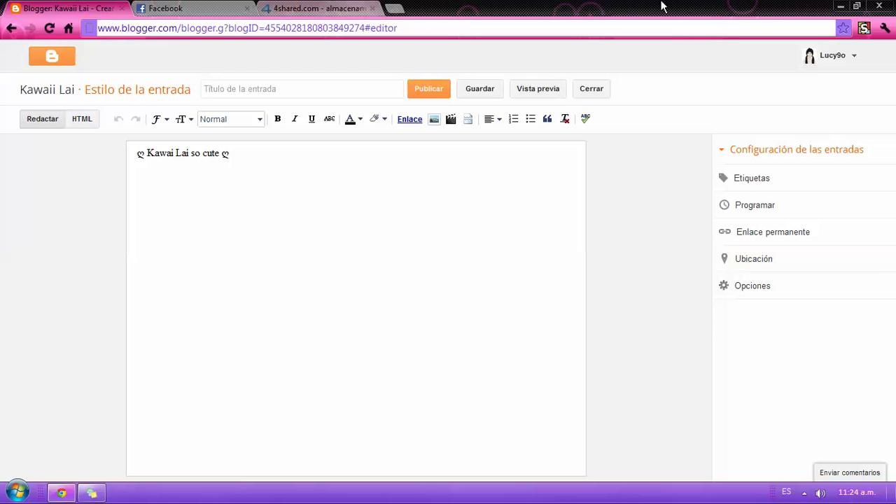
left_click(840, 6)
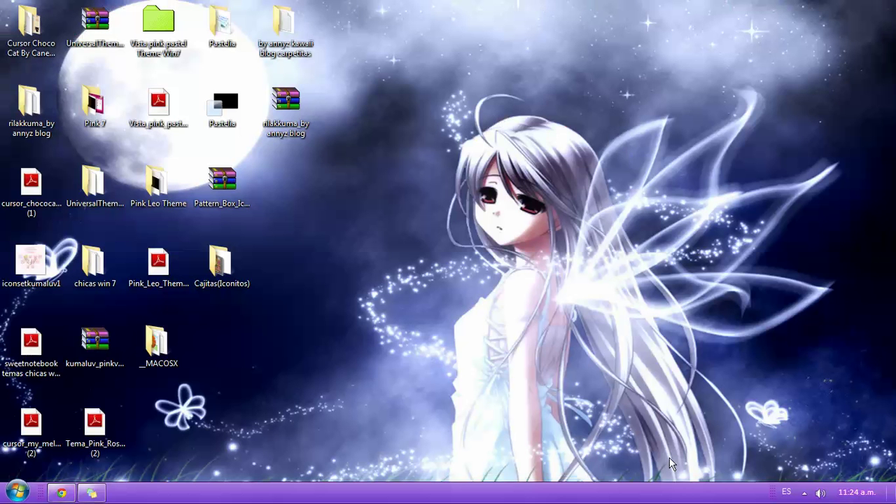
left_click_drag(452, 95, 640, 480)
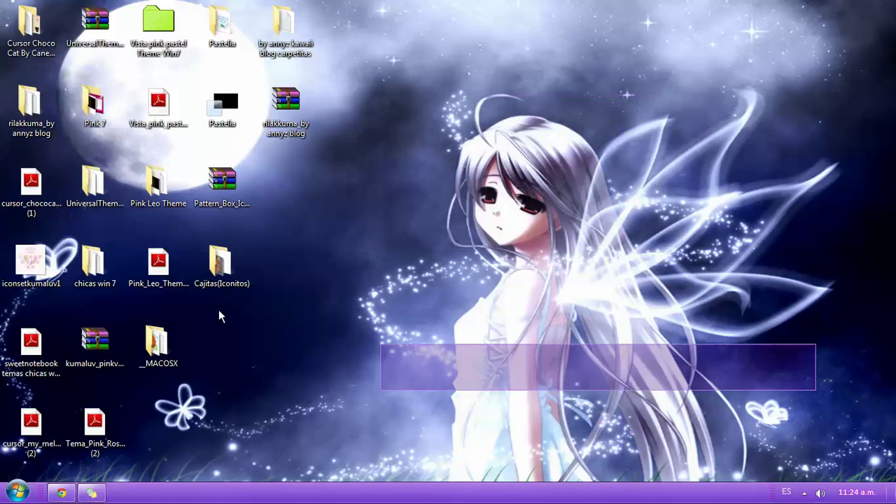